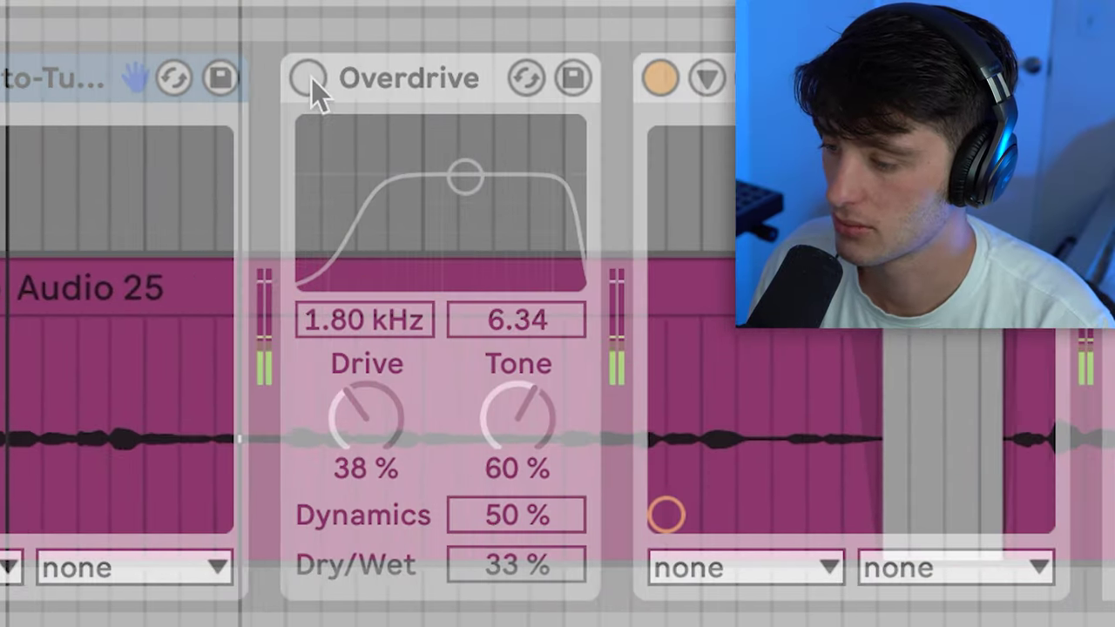
# Switch on the vocal chain's Overdrive and sweep the Gate's threshold up and back down.
pyautogui.click(306, 80)
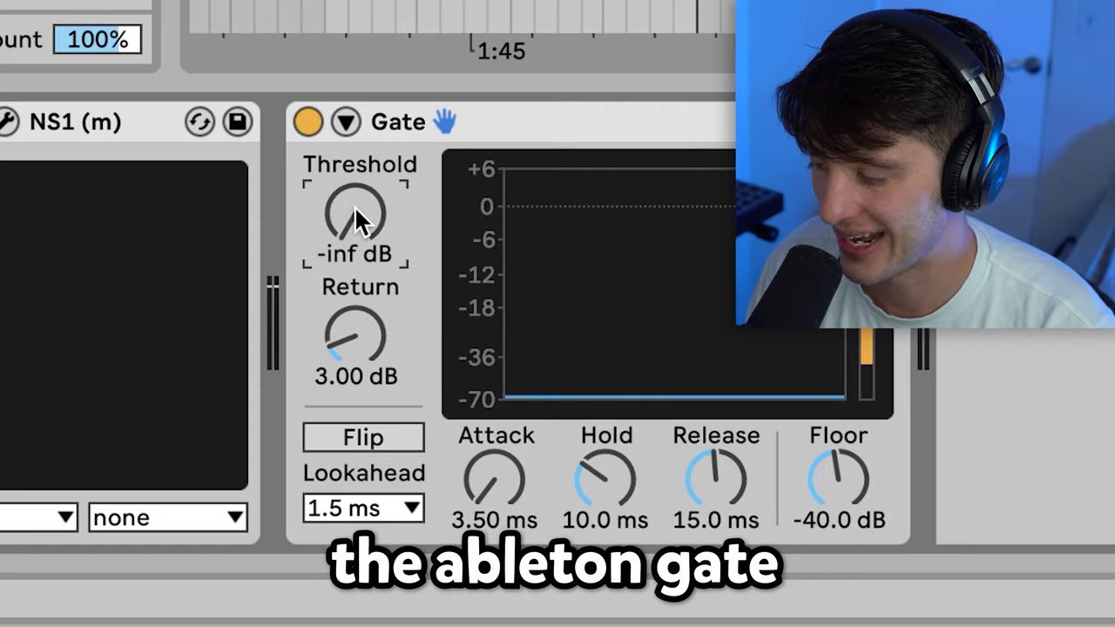
pyautogui.moveTo(345, 213); pyautogui.dragTo(345, 157)
pyautogui.moveTo(354, 213); pyautogui.dragTo(355, 261)
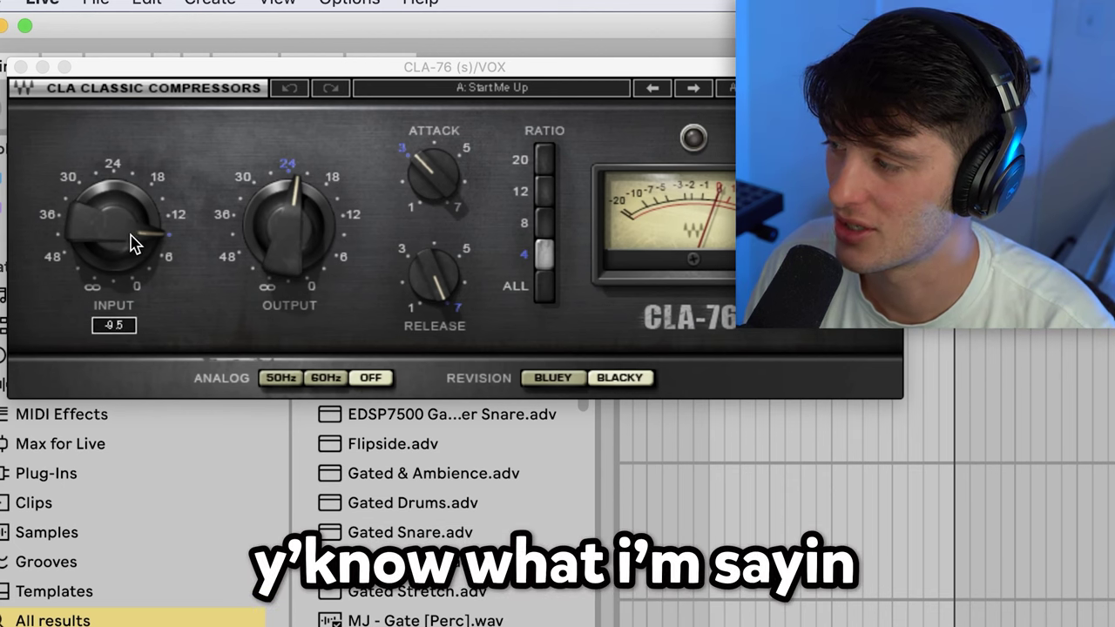
# Raise the CLA-76 compressor's input level, and bypass and re-enable the vocal EQ Eight to compare the sound.
pyautogui.moveTo(122, 247); pyautogui.dragTo(122, 196)
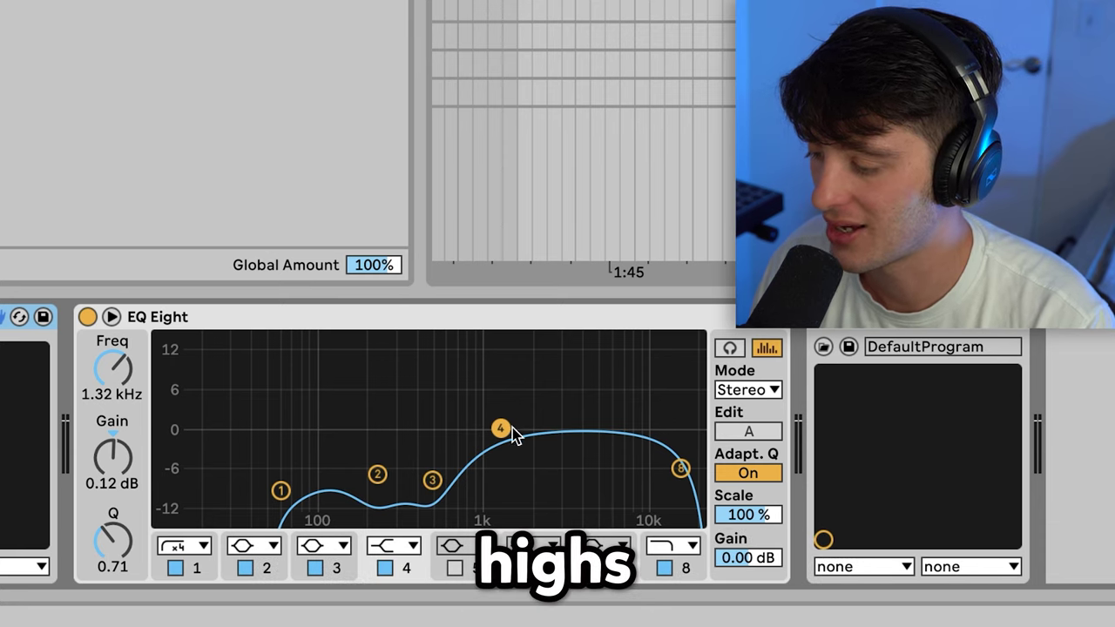
pyautogui.click(87, 317)
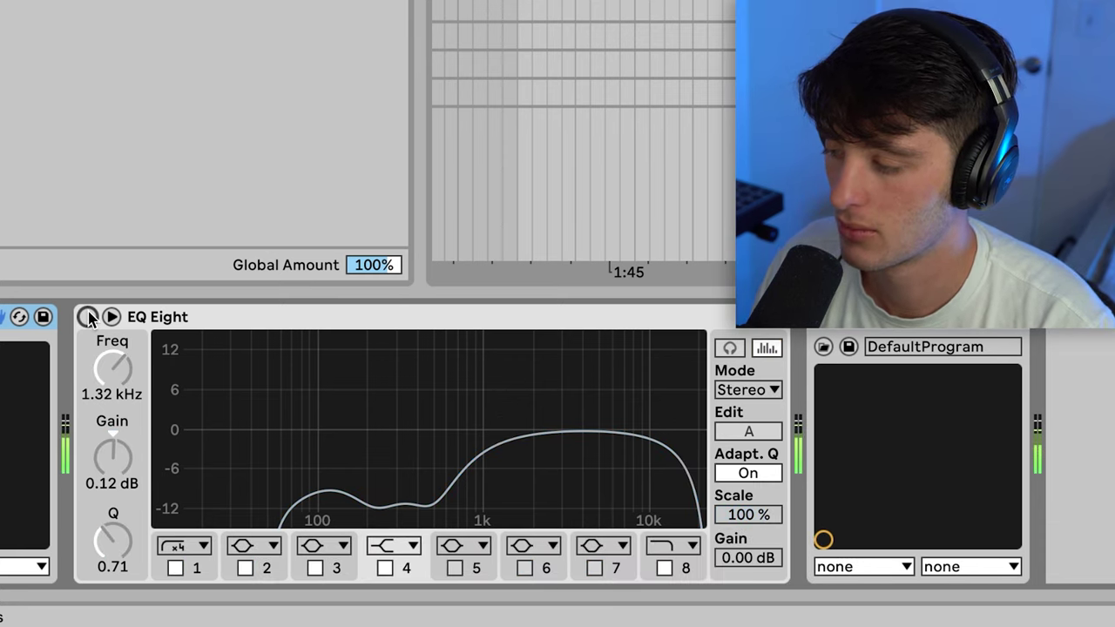
pyautogui.click(87, 316)
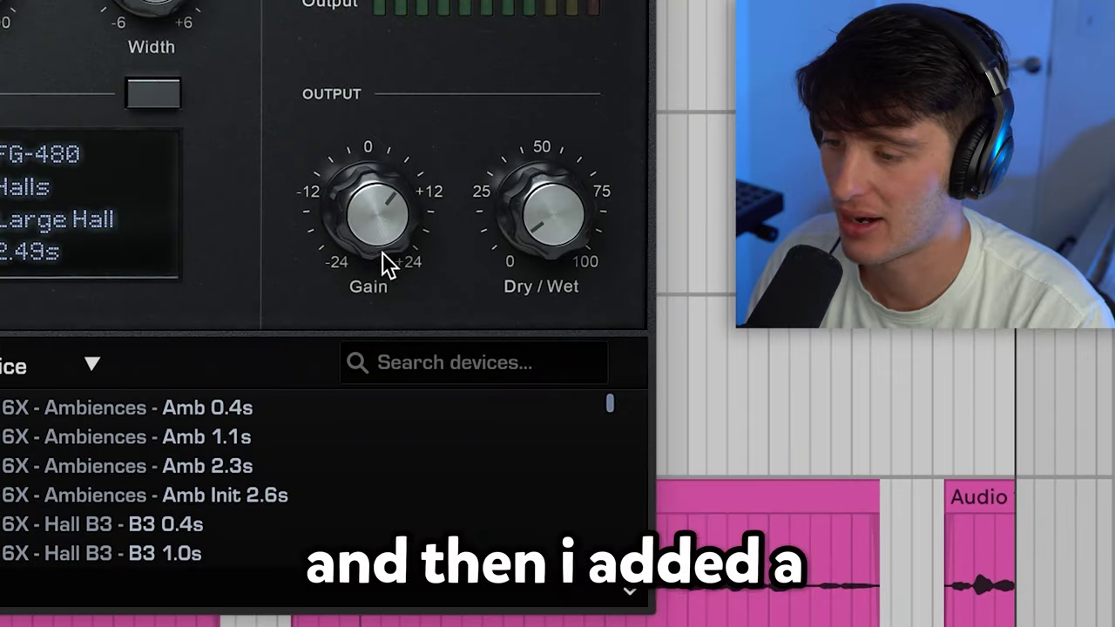
pyautogui.moveTo(554, 221)
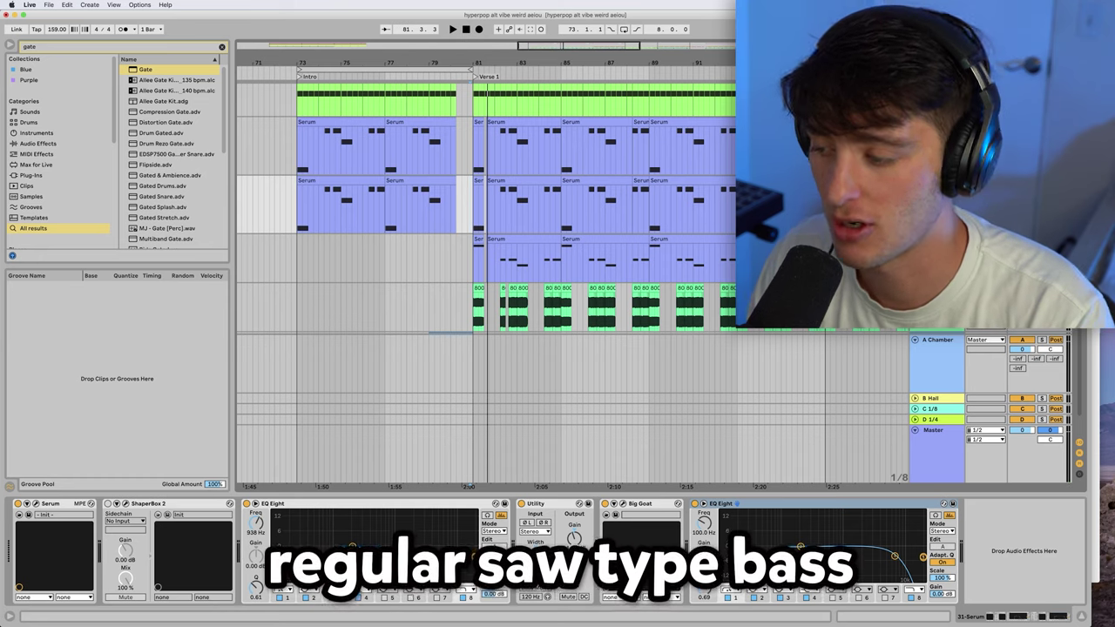
# Open the saw bass's Serum and turn oscillator B off and on to compare the sound.
pyautogui.click(33, 510)
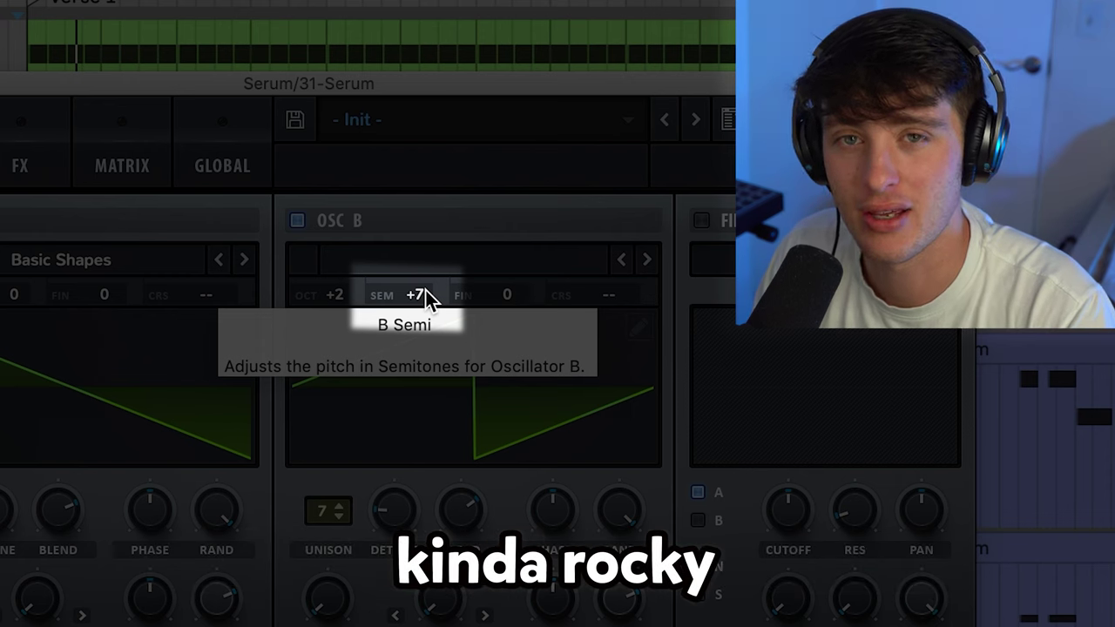
pyautogui.click(297, 220)
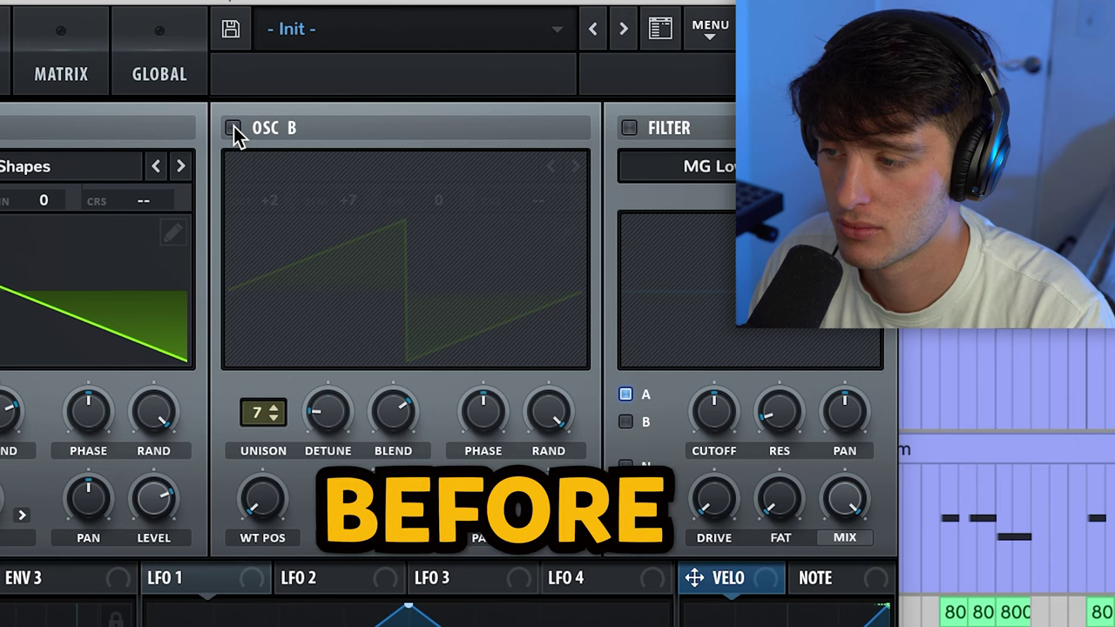
pyautogui.click(233, 128)
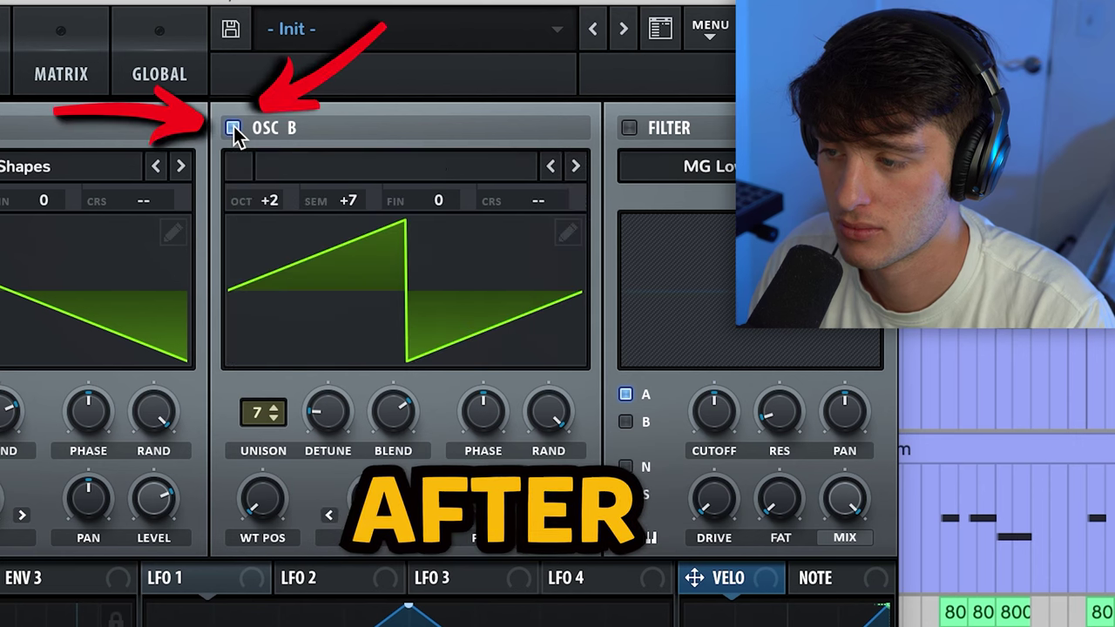
pyautogui.click(333, 415)
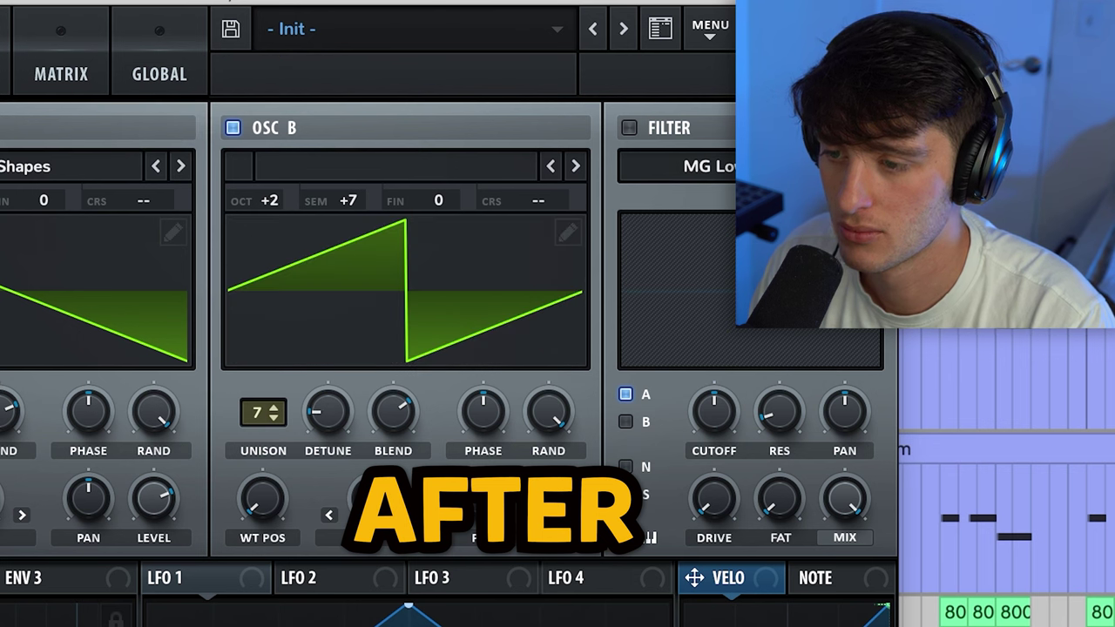
# Open Serum's effects and turn the compressor's multiband mode off and back on.
pyautogui.click(167, 119)
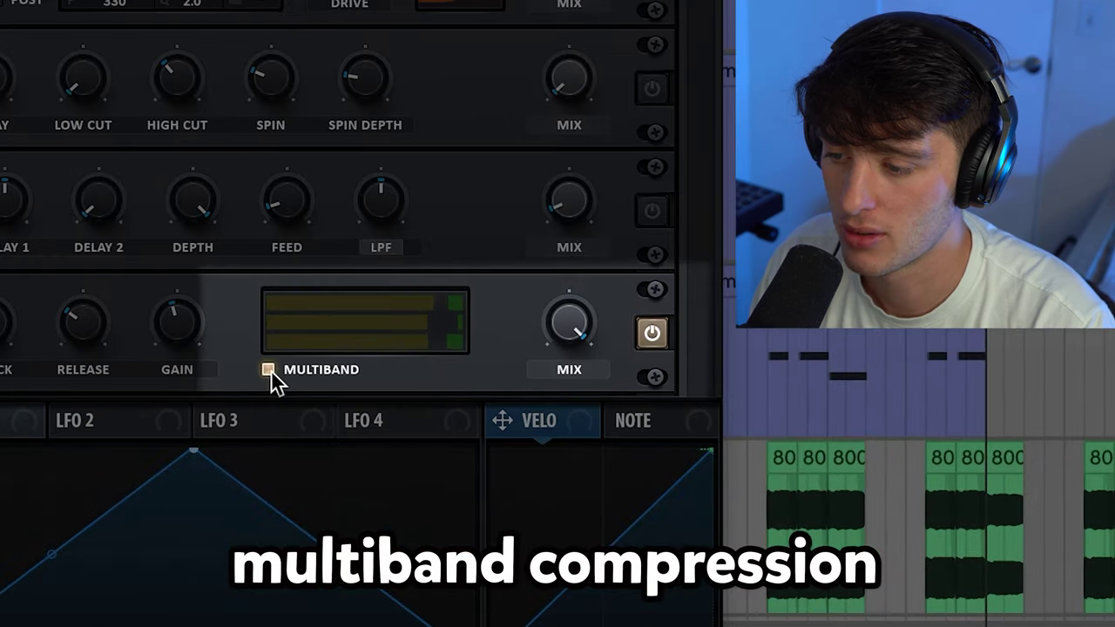
pyautogui.click(269, 370)
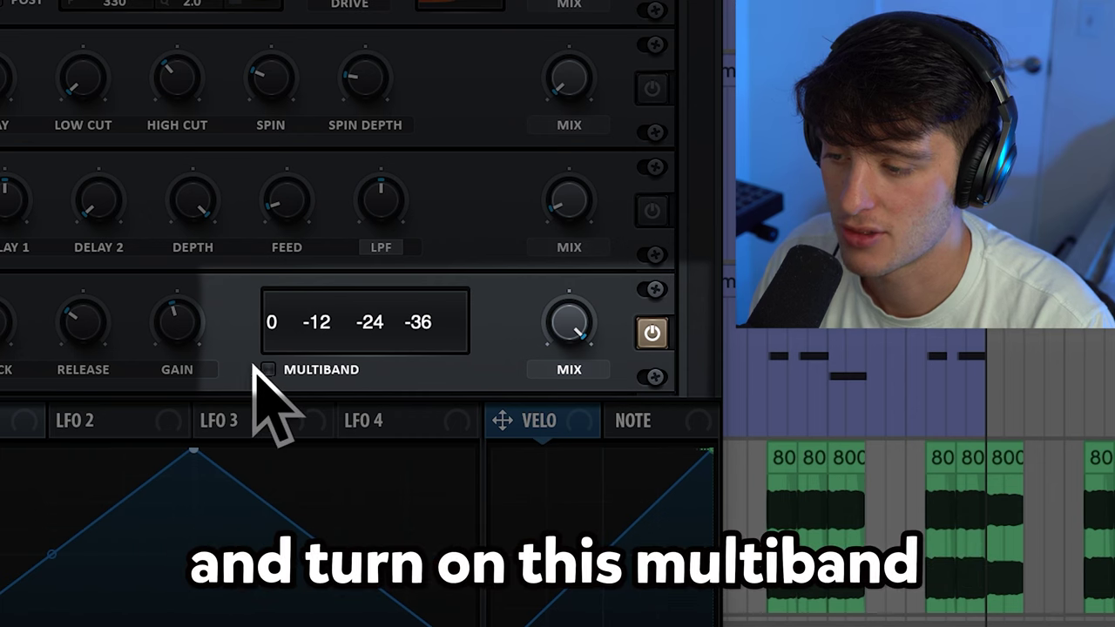
pyautogui.click(267, 370)
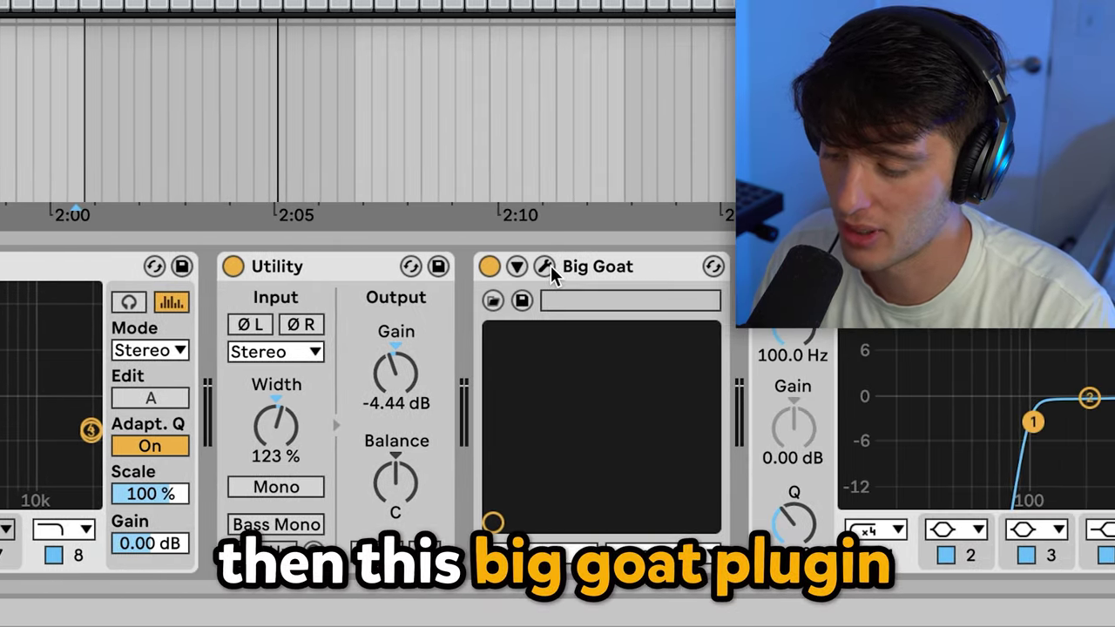
# Bypass and re-enable the Big Goat plug-in repeatedly to compare the bass with and without it.
pyautogui.click(491, 267)
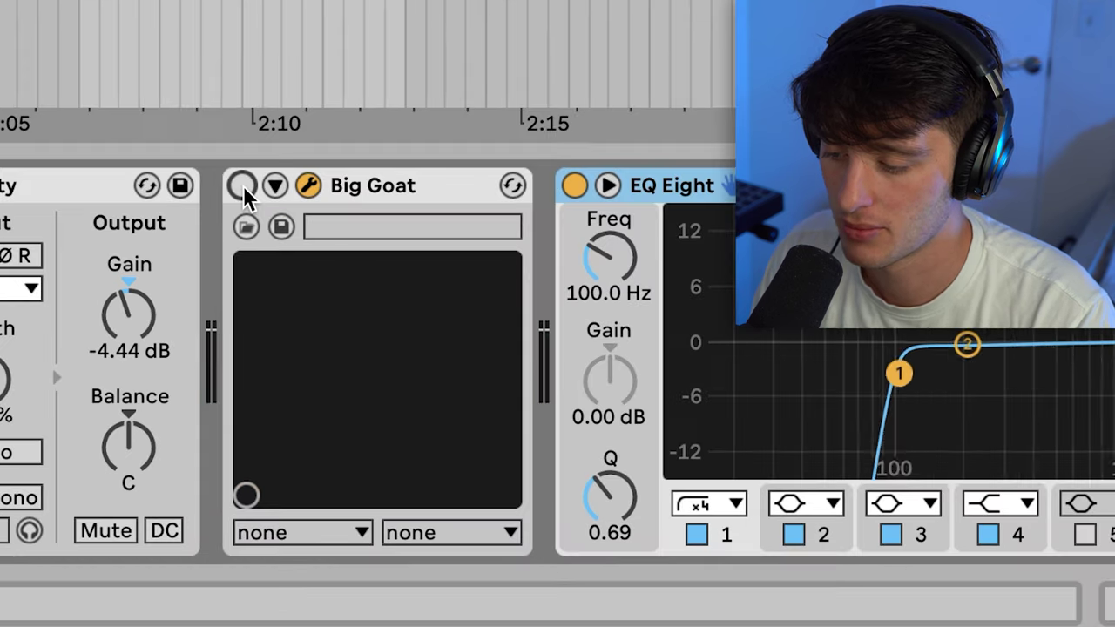
pyautogui.click(243, 188)
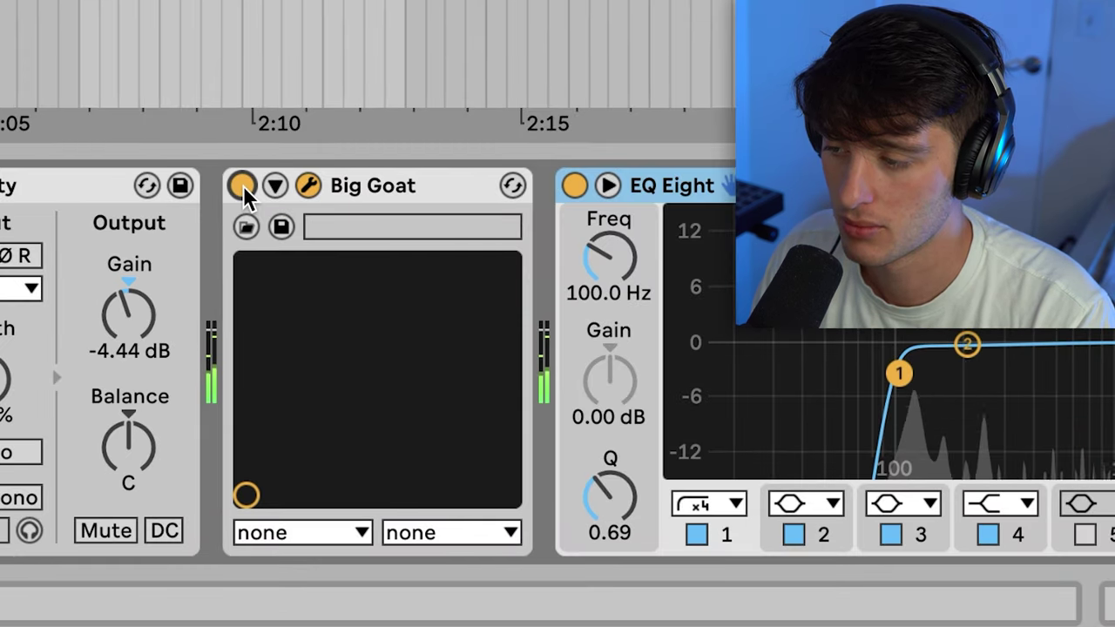
pyautogui.click(243, 188)
pyautogui.click(243, 188)
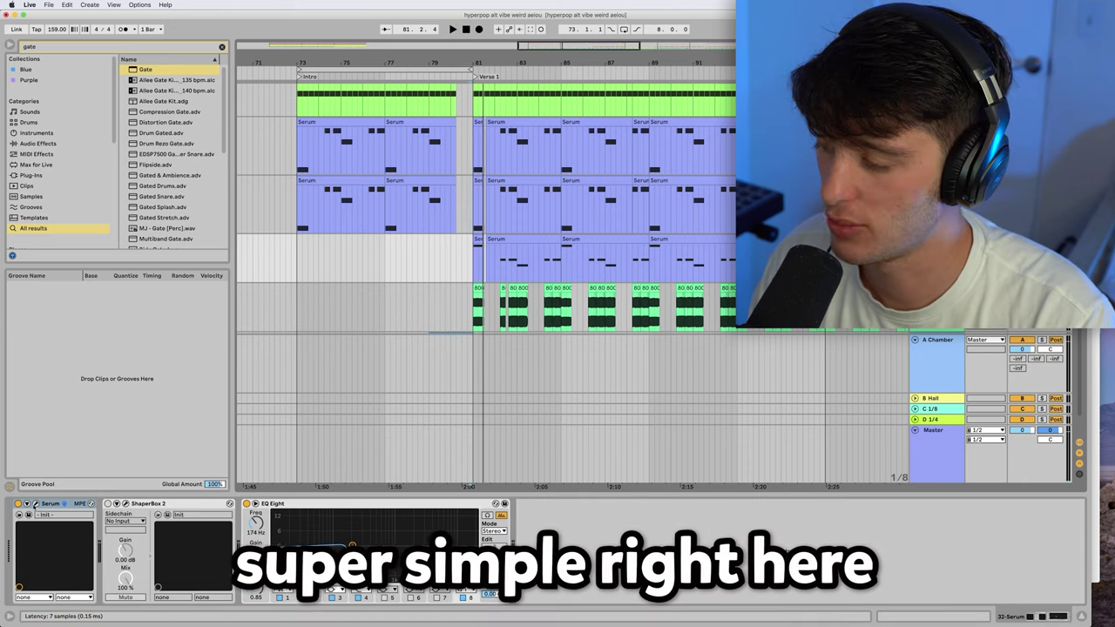
# Open the Serum on track 32, inspect oscillator A's waveform in the wavetable editor, and close the editor.
pyautogui.press('super+alt+p')
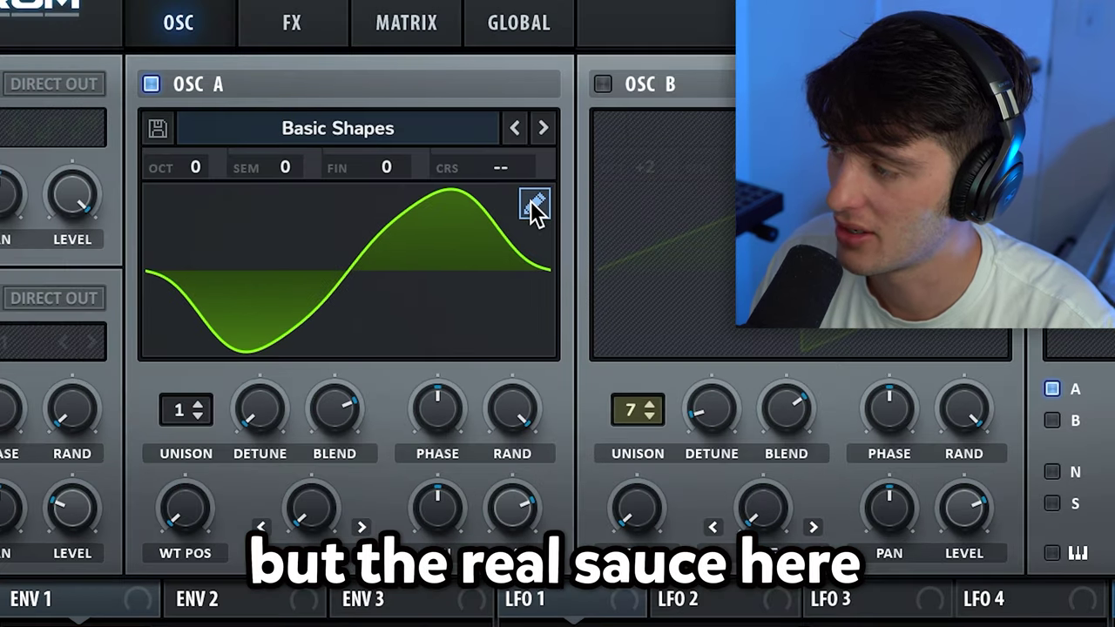
pyautogui.click(534, 207)
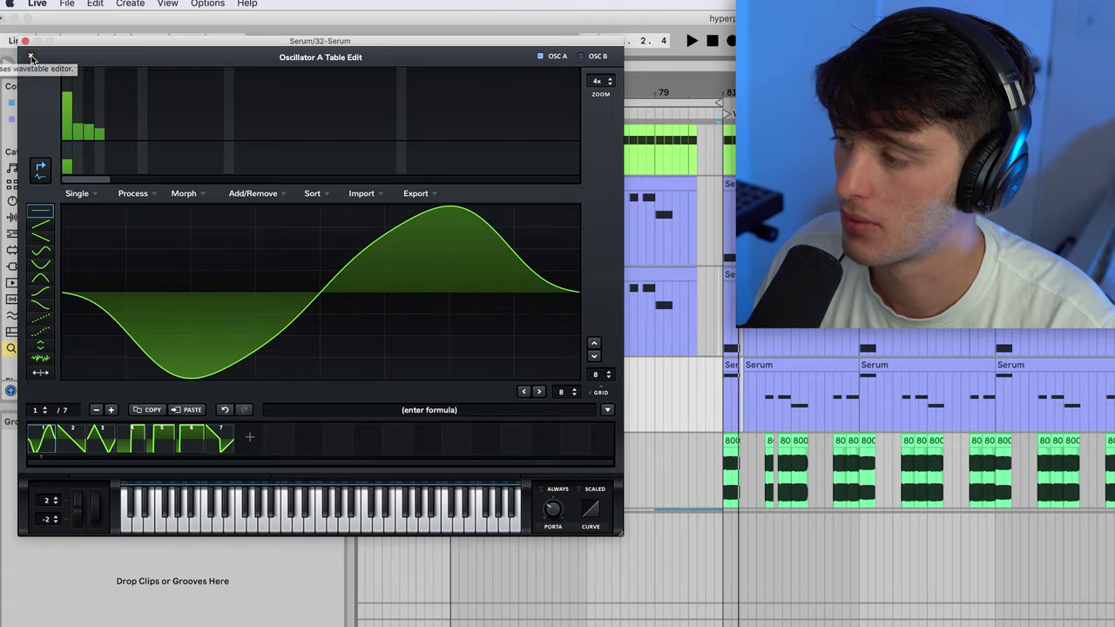
pyautogui.click(44, 59)
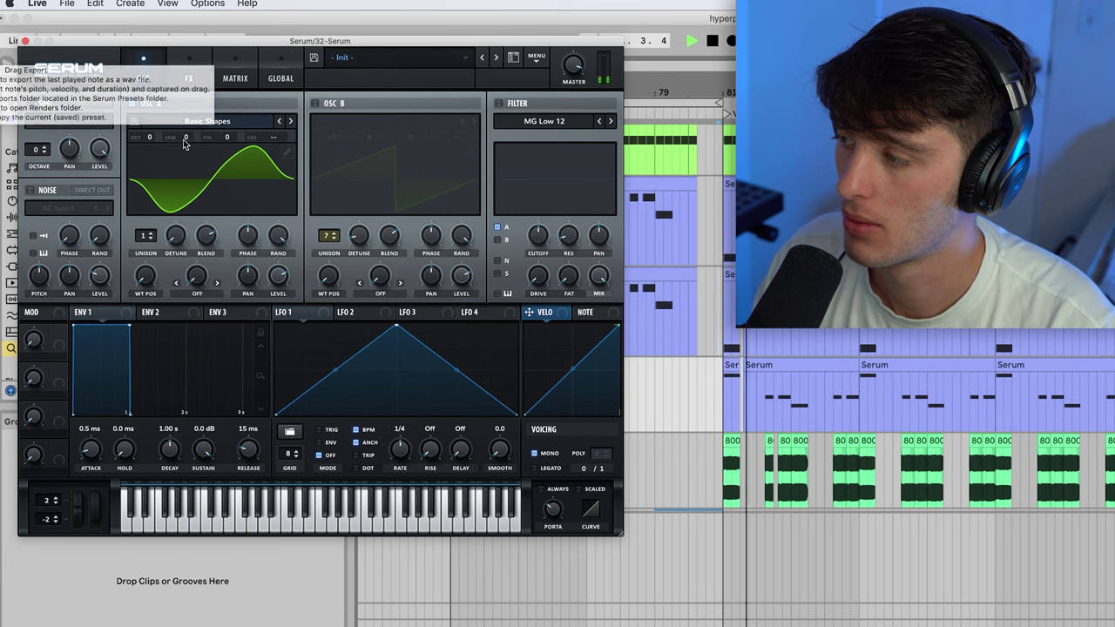
# Check the effects of Serum on track 32 and nudge the low-pass band 8 in its EQ Eight.
pyautogui.click(188, 77)
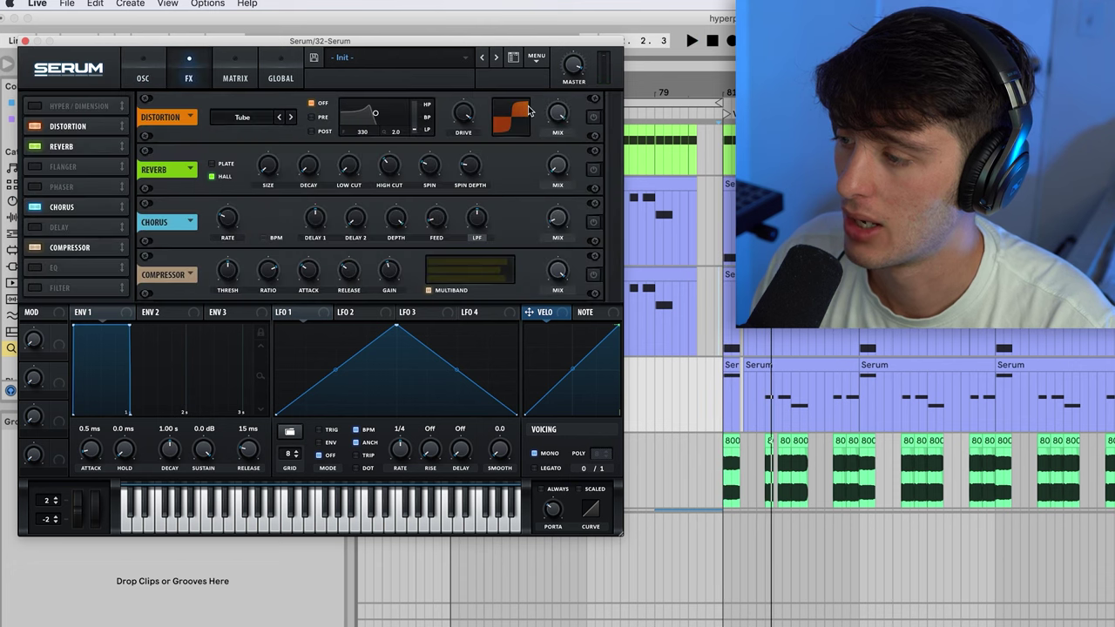
pyautogui.click(145, 78)
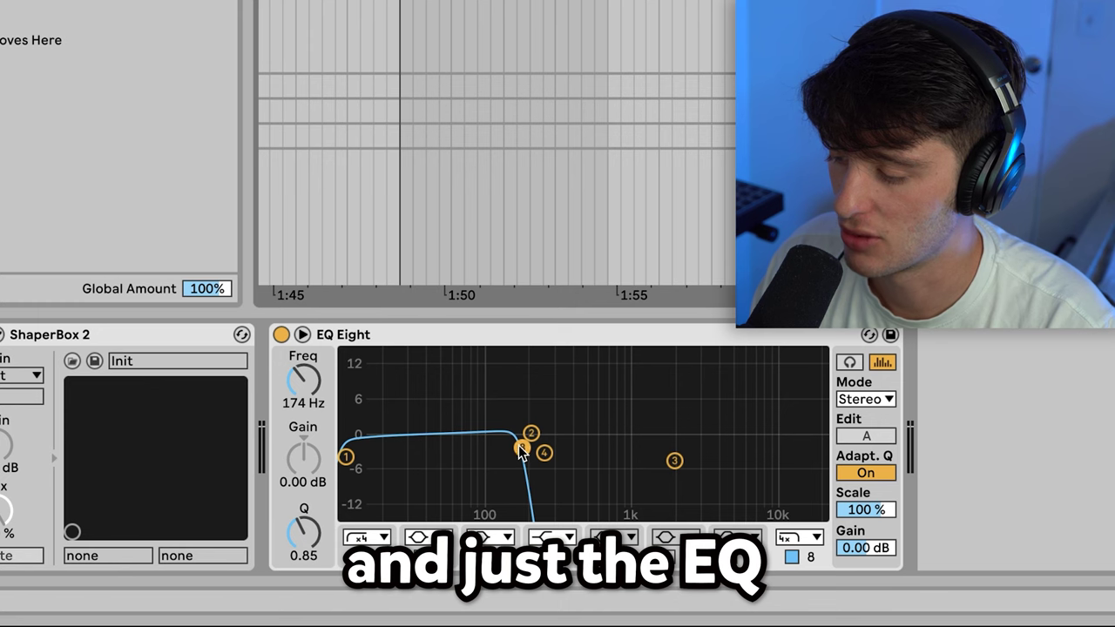
pyautogui.moveTo(518, 445); pyautogui.dragTo(515, 455)
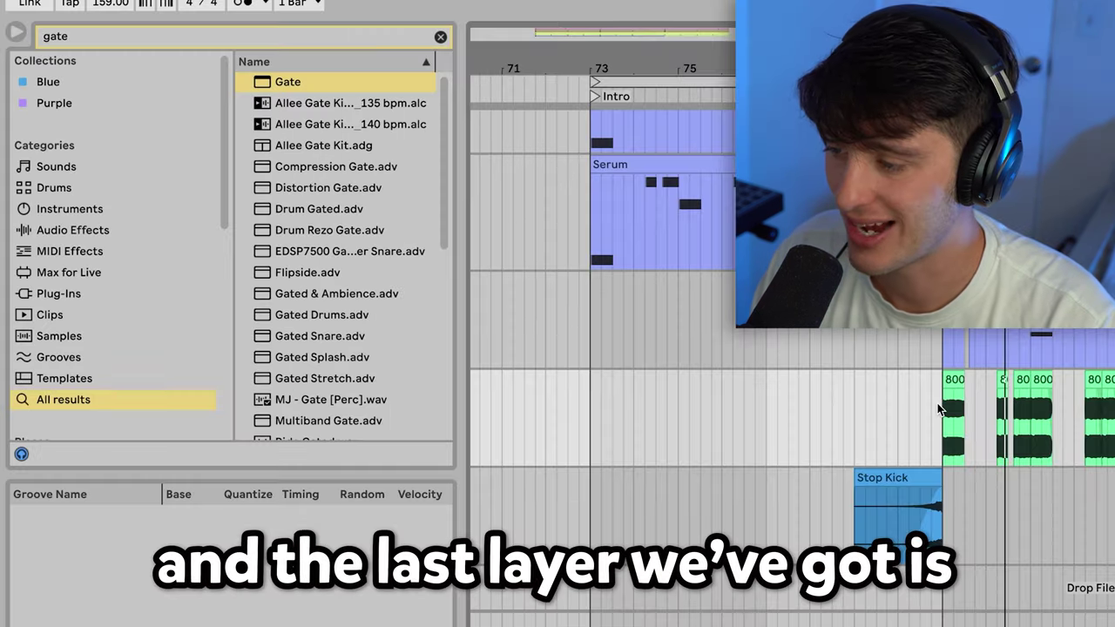
# Clear the browser's search for gate and show the contents of the 1000 Gecs Kit folder.
pyautogui.click(441, 37)
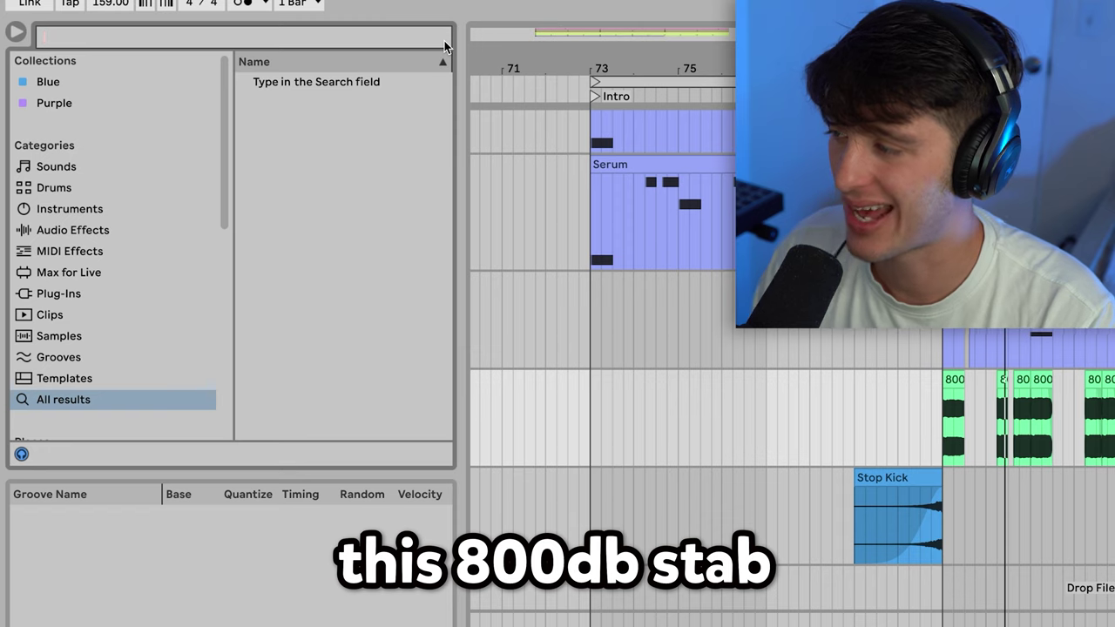
pyautogui.scroll(-5, 87, 311)
pyautogui.click(103, 288)
pyautogui.scroll(4, 128, 284)
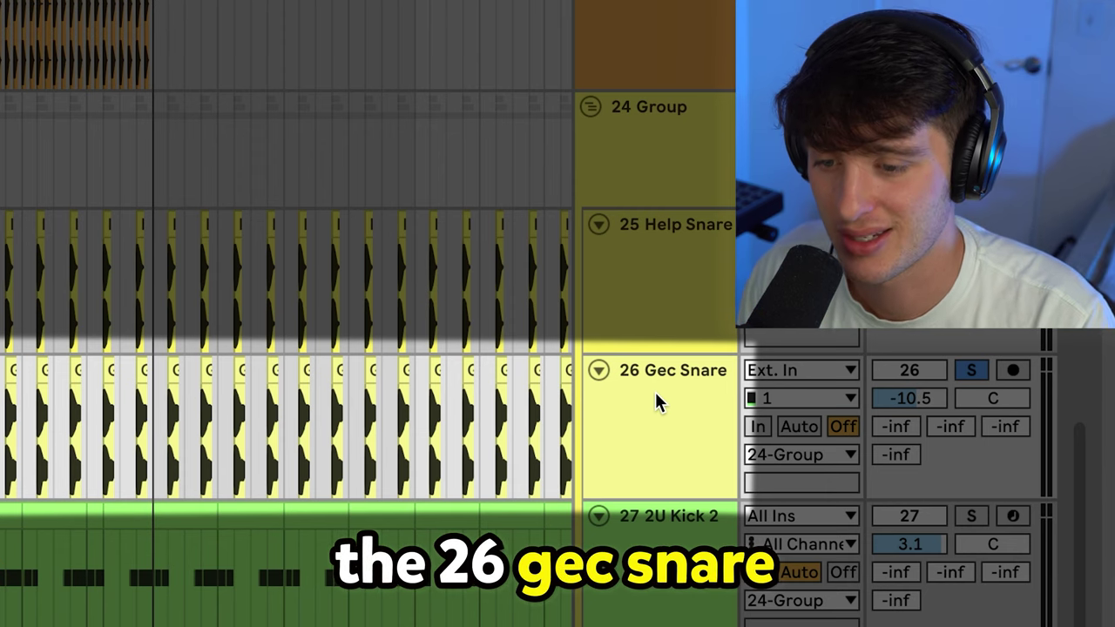
# Select the Gec Snare and Help Snare tracks in turn, and place the start position at bar 89 on the orange drum track.
pyautogui.click(651, 396)
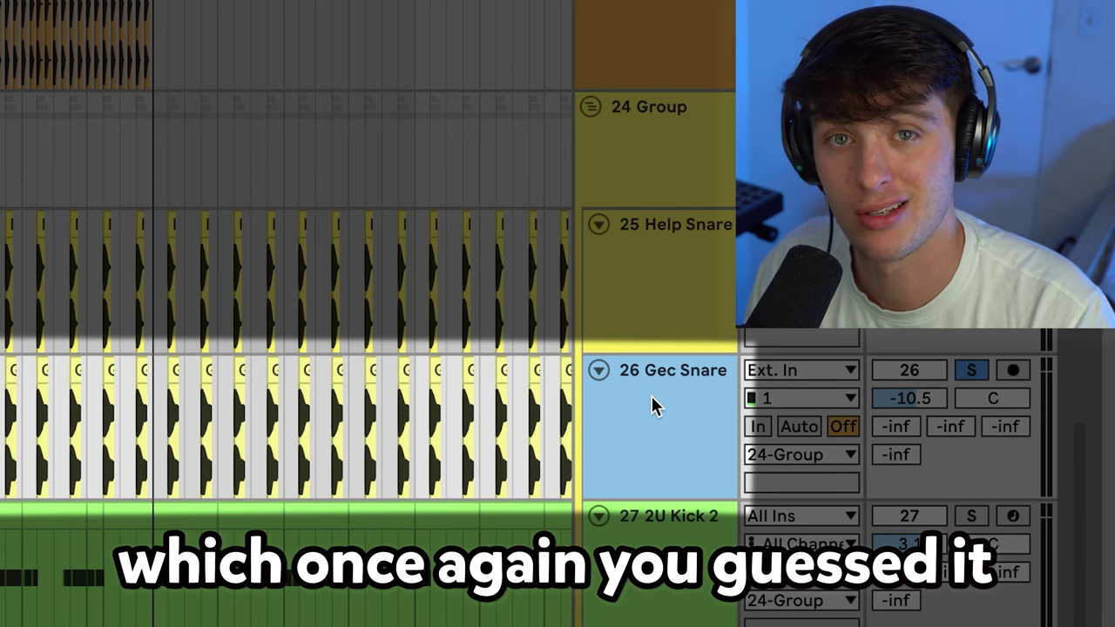
pyautogui.click(660, 228)
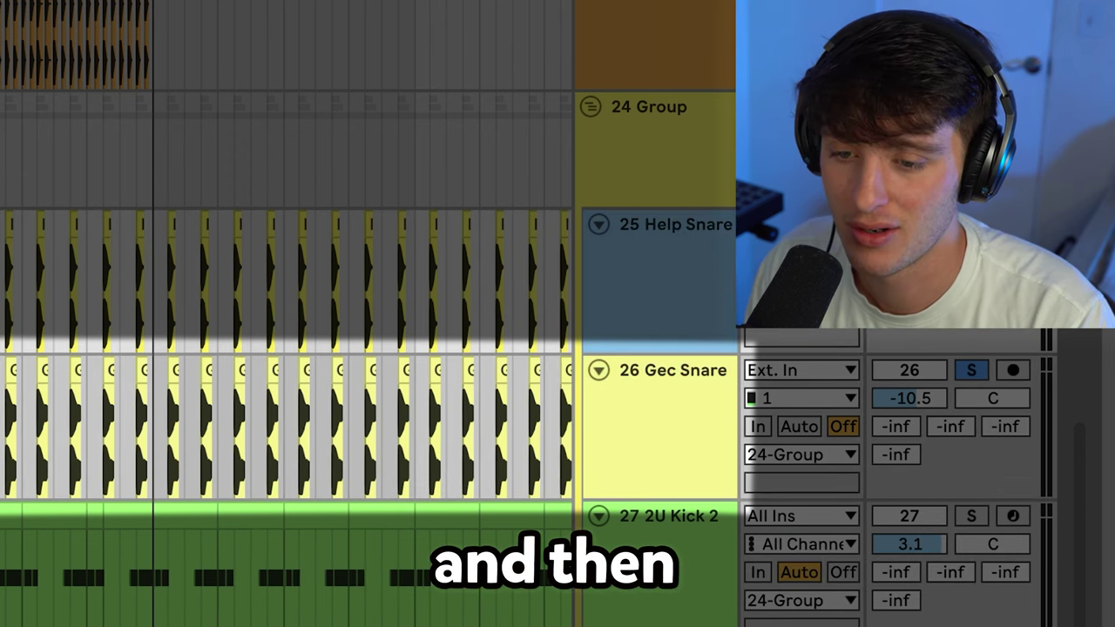
pyautogui.click(658, 301)
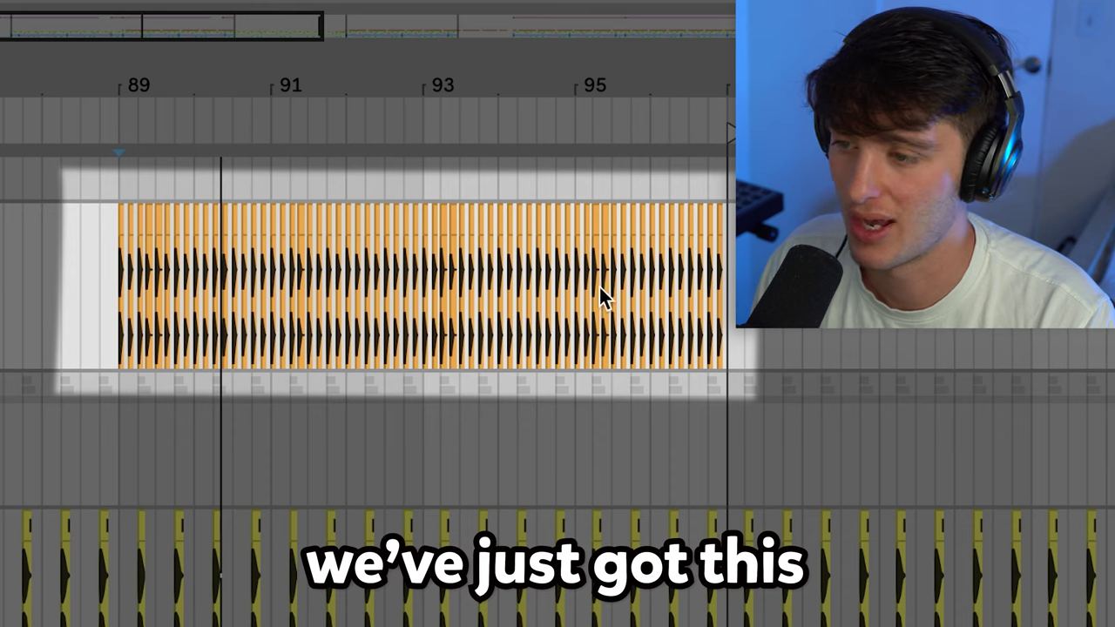
pyautogui.click(120, 281)
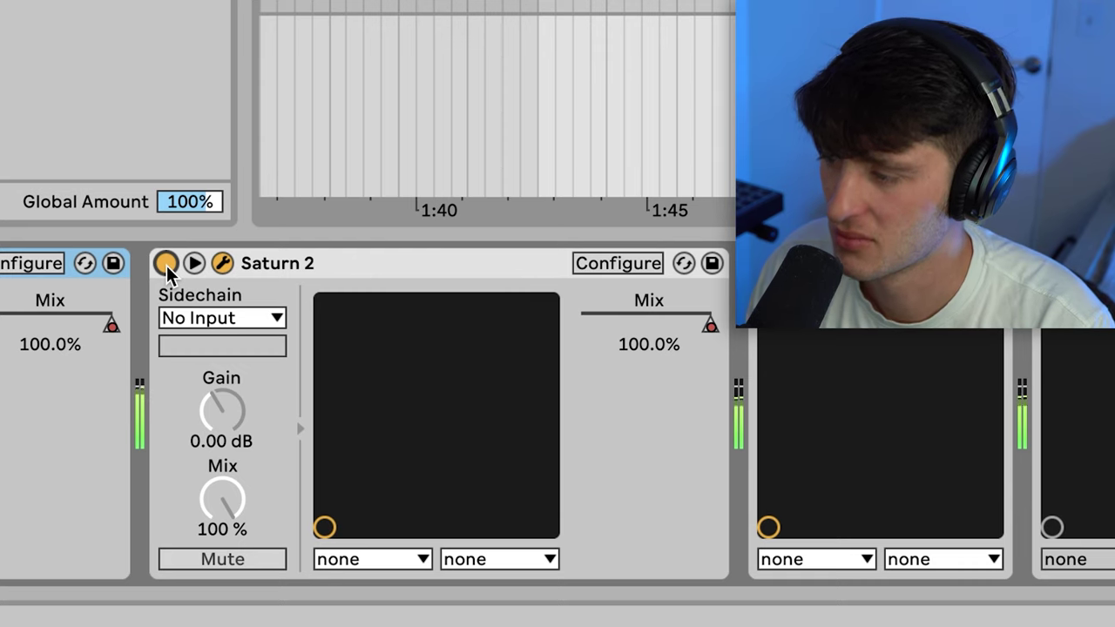
# Toggle the Saturn 2 device's bypass and play the Stop Kick clip from bar 79.
pyautogui.click(166, 265)
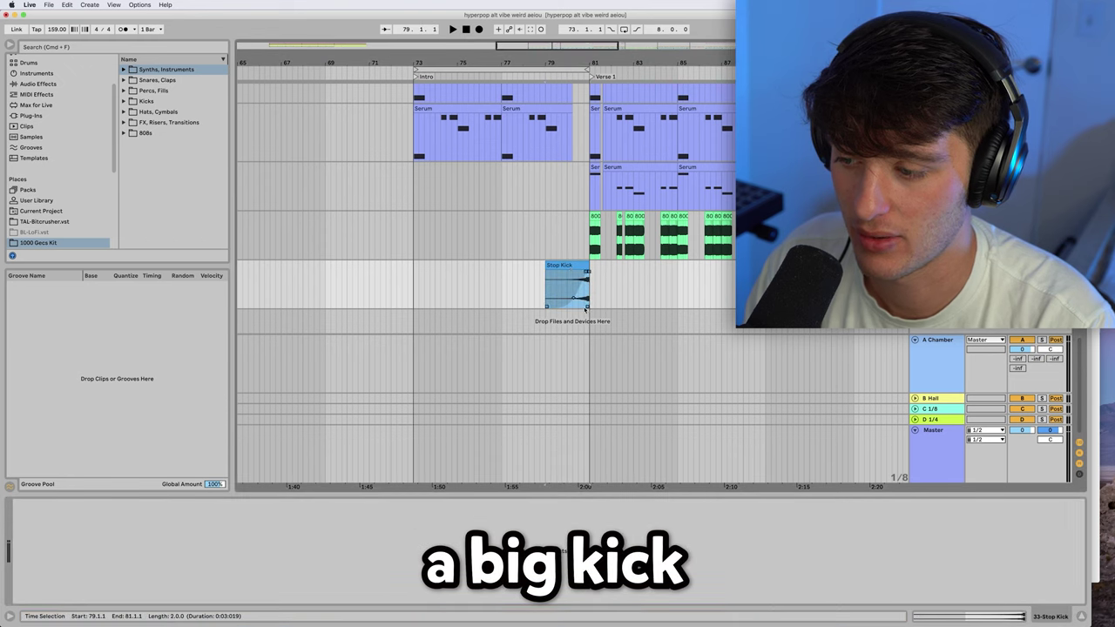
pyautogui.press('space')
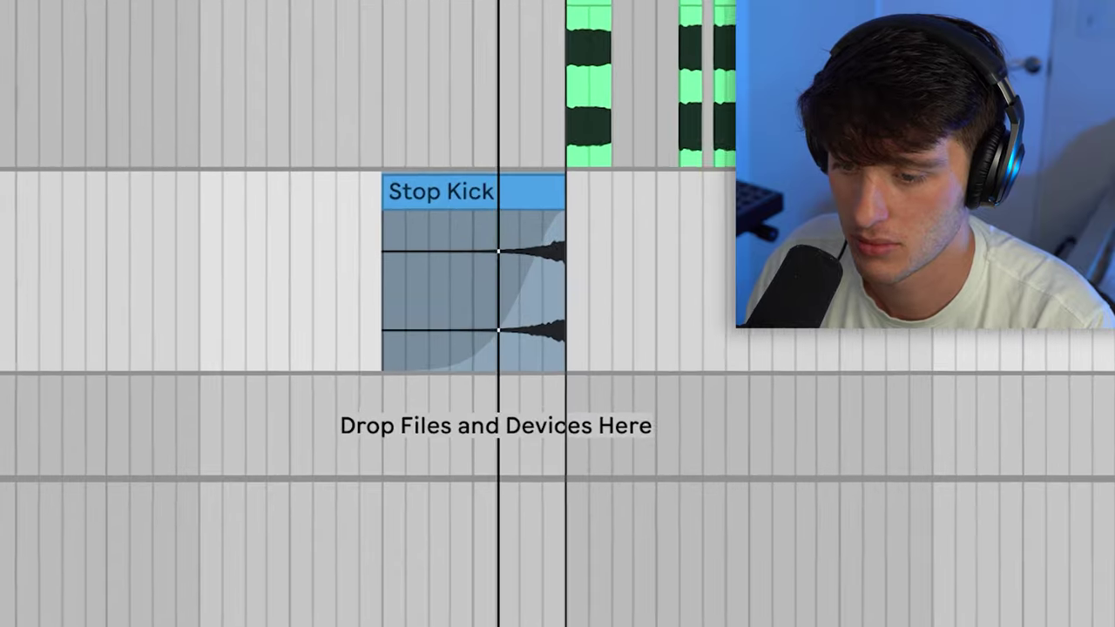